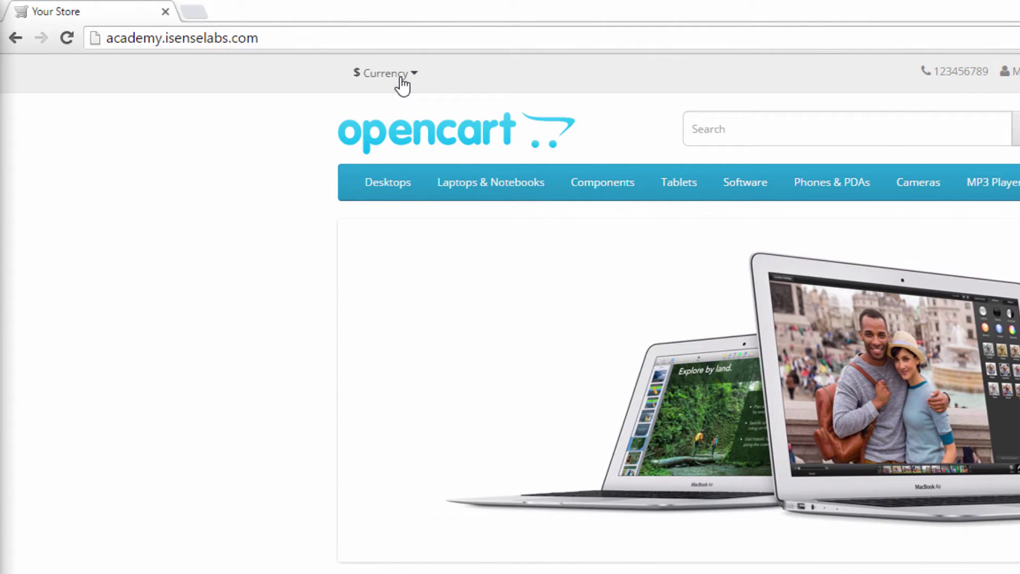
- Show the storefront Currency menu, which lists Euro, Pound Sterling and US Dollar
{"action": "left_click", "coordinate": [402, 79]}
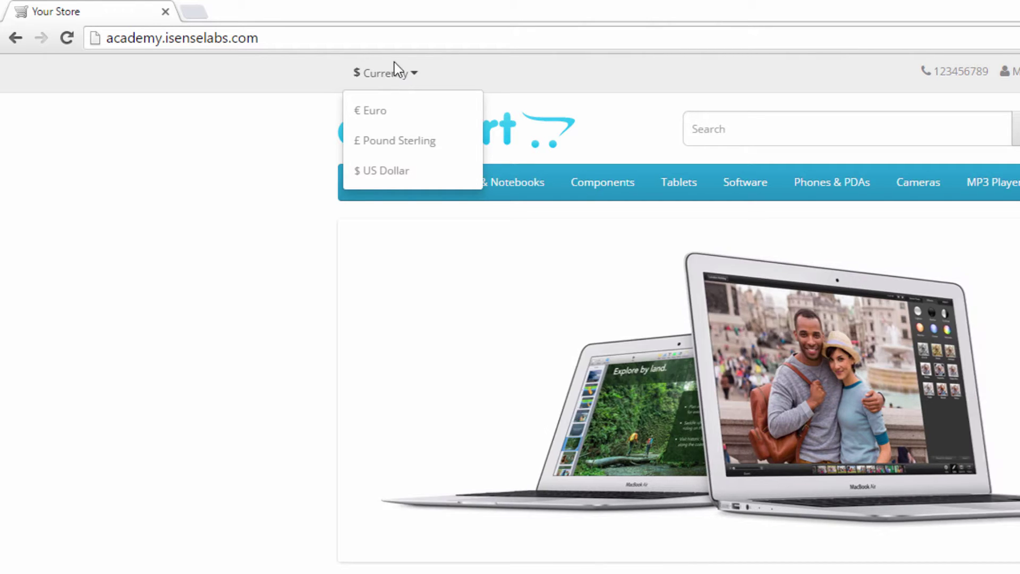
- Load the admin dashboard in a new tab at the store URL with 'admin' appended
{"action": "left_click", "coordinate": [392, 38]}
{"action": "key", "text": "ctrl+c"}
{"action": "left_click", "coordinate": [198, 13]}
{"action": "key", "text": "ctrl+v"}
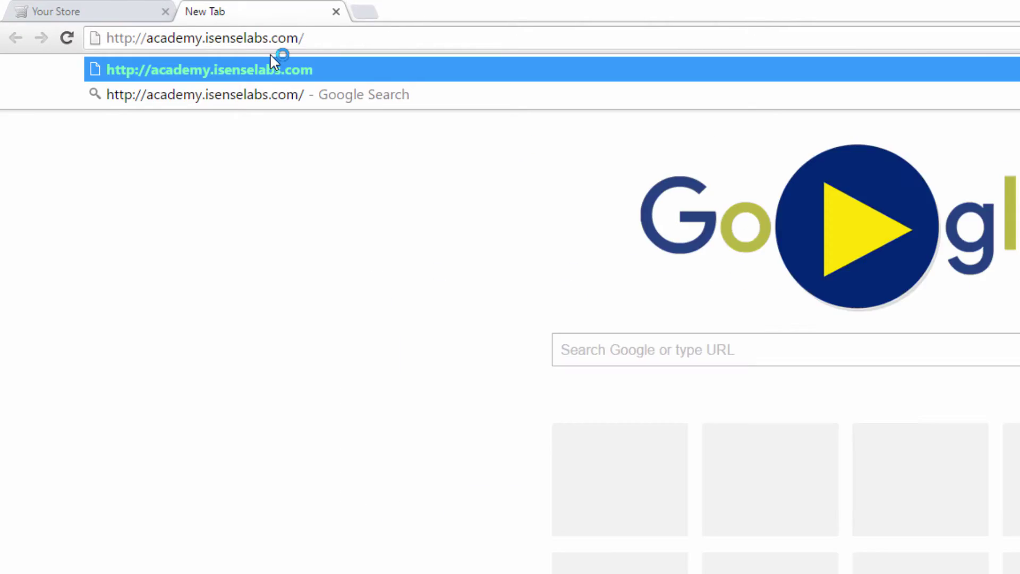
{"action": "type", "text": "admin"}
{"action": "key", "text": "Return"}
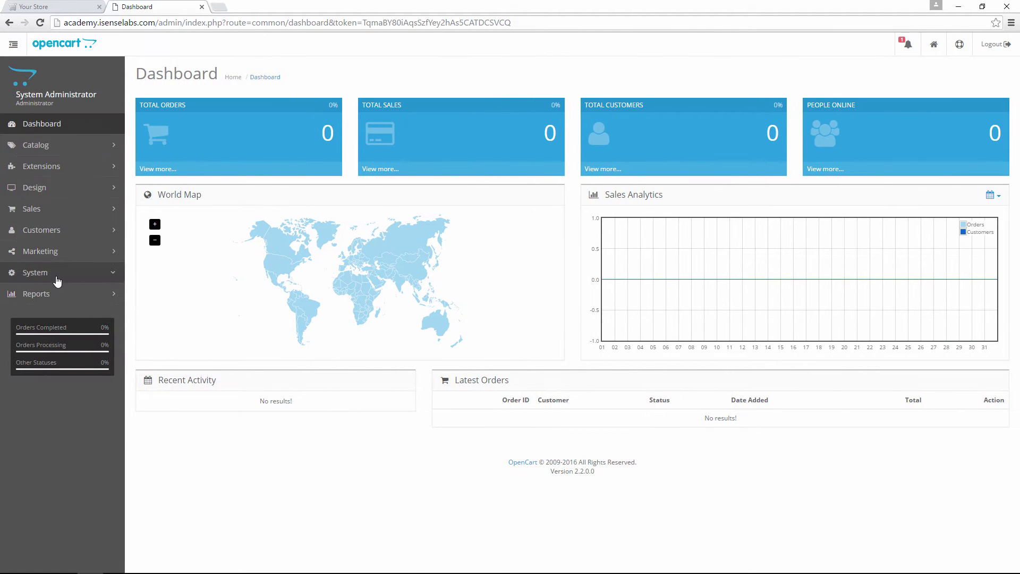
- Go to System > Localisation > Currencies and collapse the admin sidebar
{"action": "left_click", "coordinate": [29, 273]}
{"action": "left_click", "coordinate": [56, 336]}
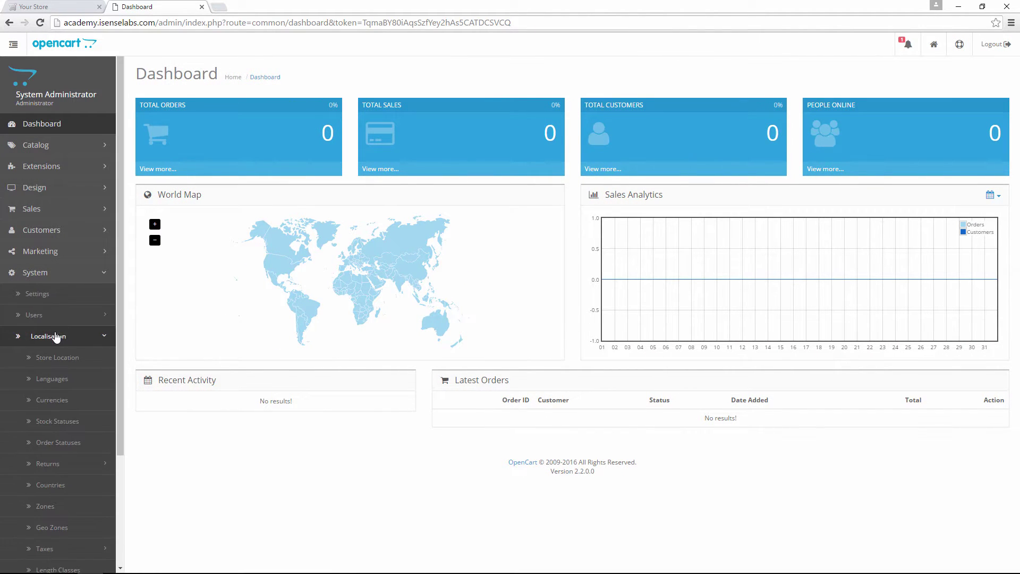
{"action": "left_click", "coordinate": [65, 400]}
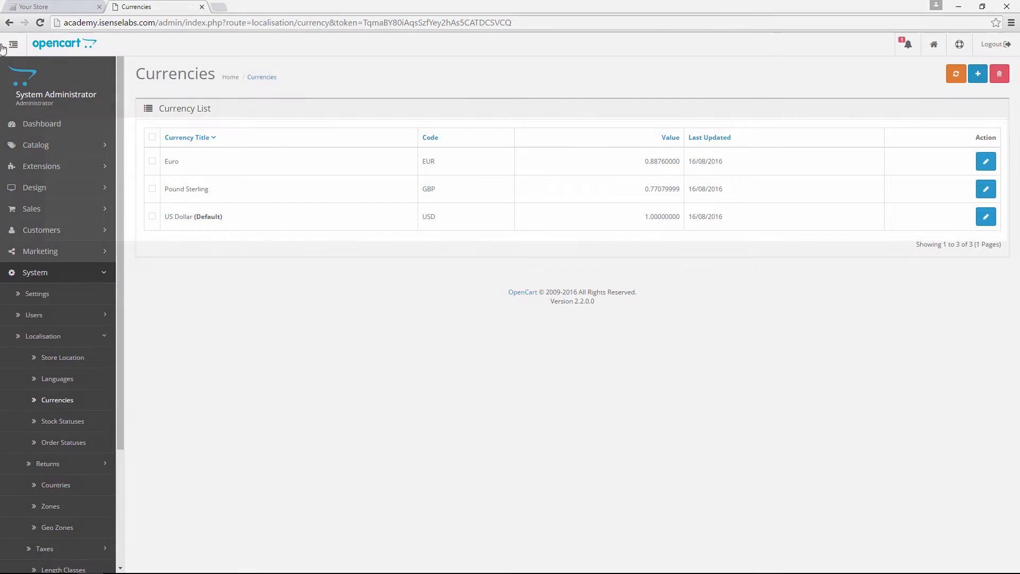
{"action": "left_click", "coordinate": [13, 45]}
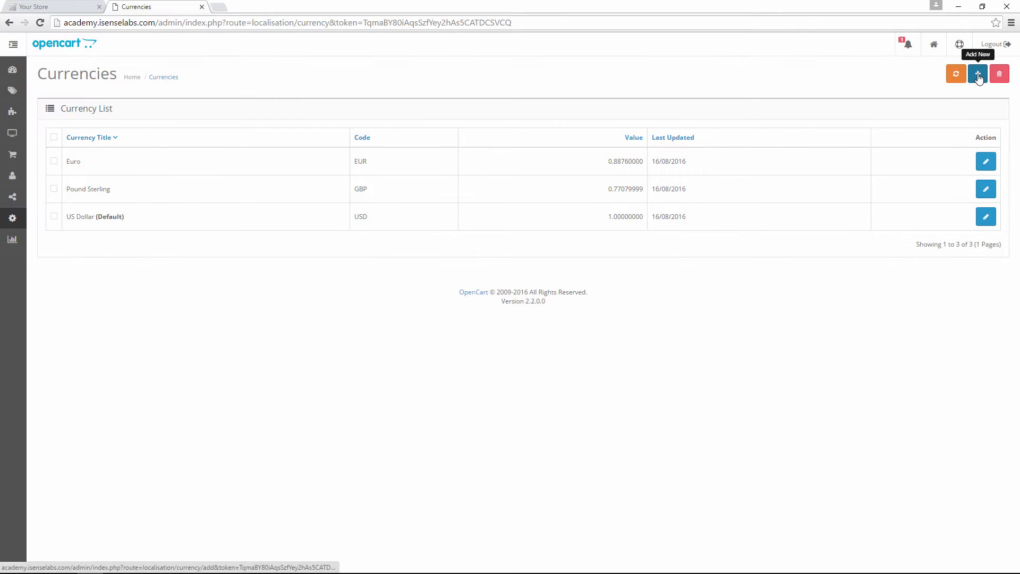
- Add a new currency titled 'Japanese yen' with code JPY
{"action": "left_click", "coordinate": [979, 75]}
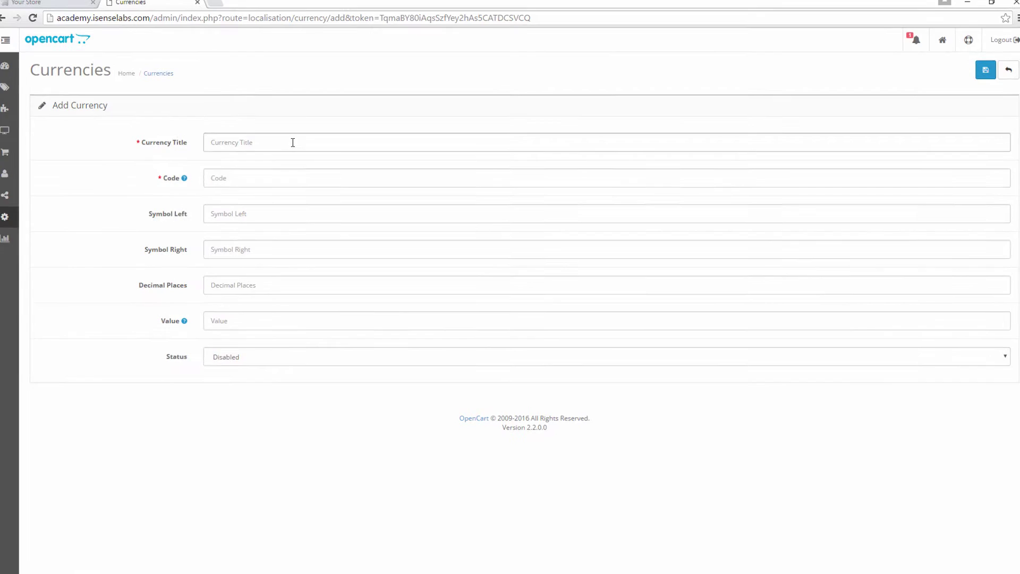
{"action": "left_click", "coordinate": [276, 124]}
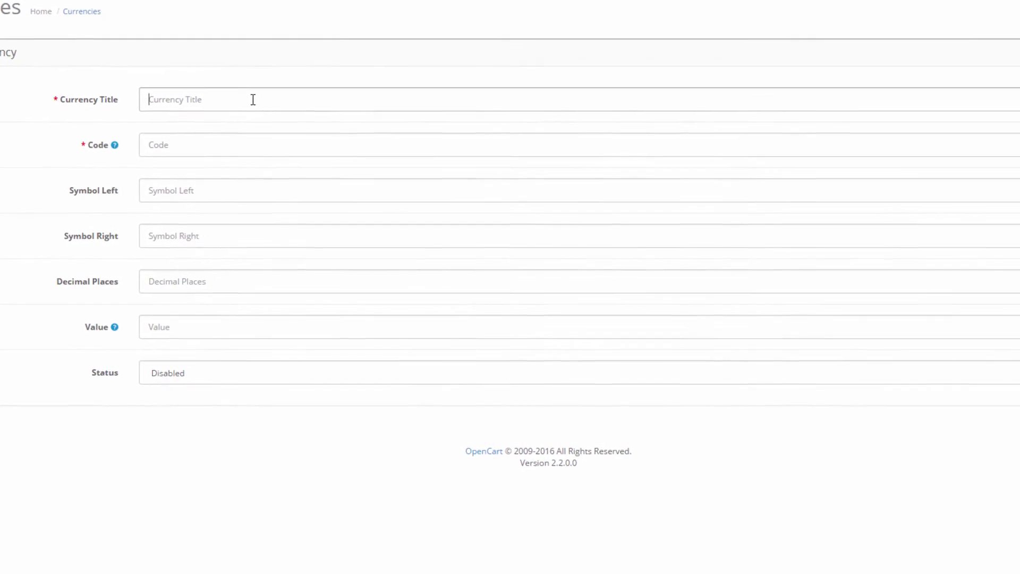
{"action": "type", "text": "Japanese yen"}
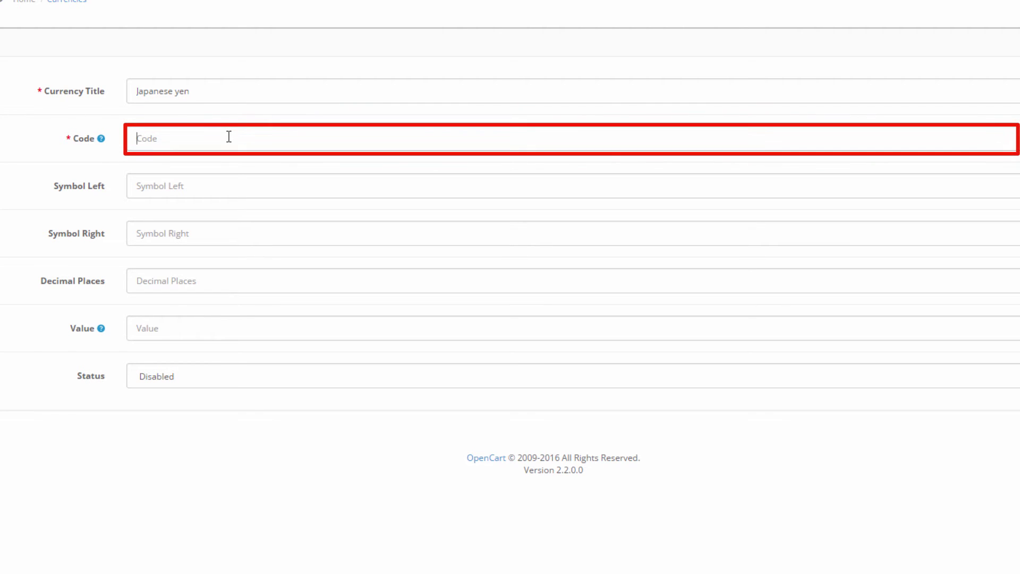
{"action": "type", "text": "JPY"}
{"action": "left_click", "coordinate": [197, 190]}
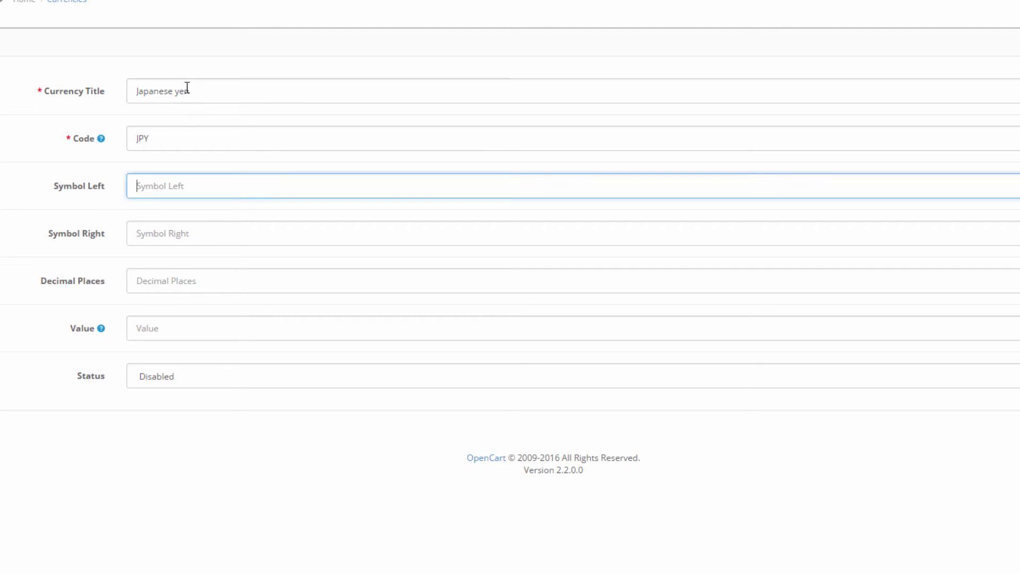
{"action": "left_click_drag", "start_coordinate": [187, 89], "coordinate": [114, 60]}
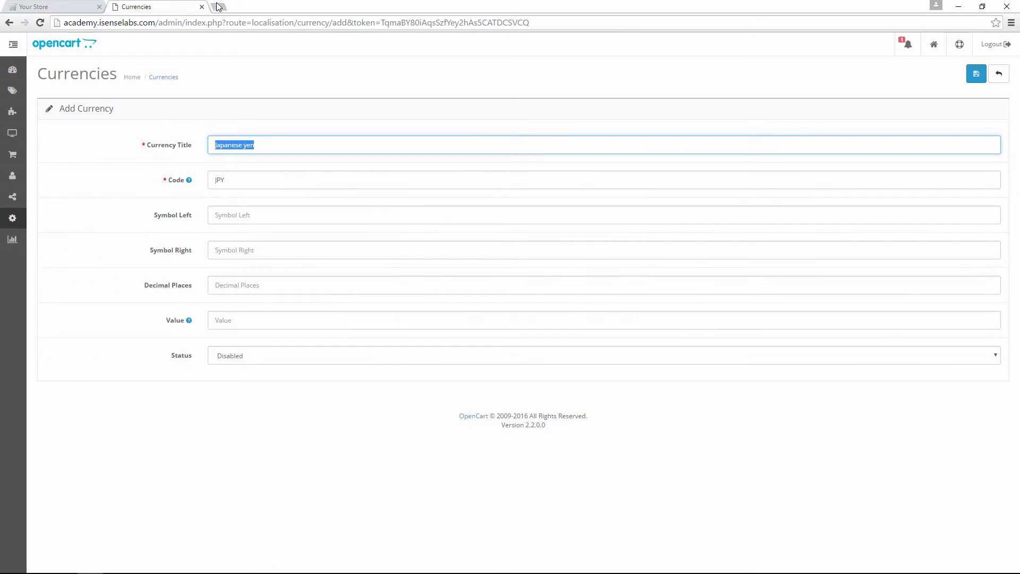
- Search Google for 'Japanese yen symbol' and copy the ¥ sign from the results
{"action": "key", "text": "ctrl+c"}
{"action": "left_click", "coordinate": [218, 6]}
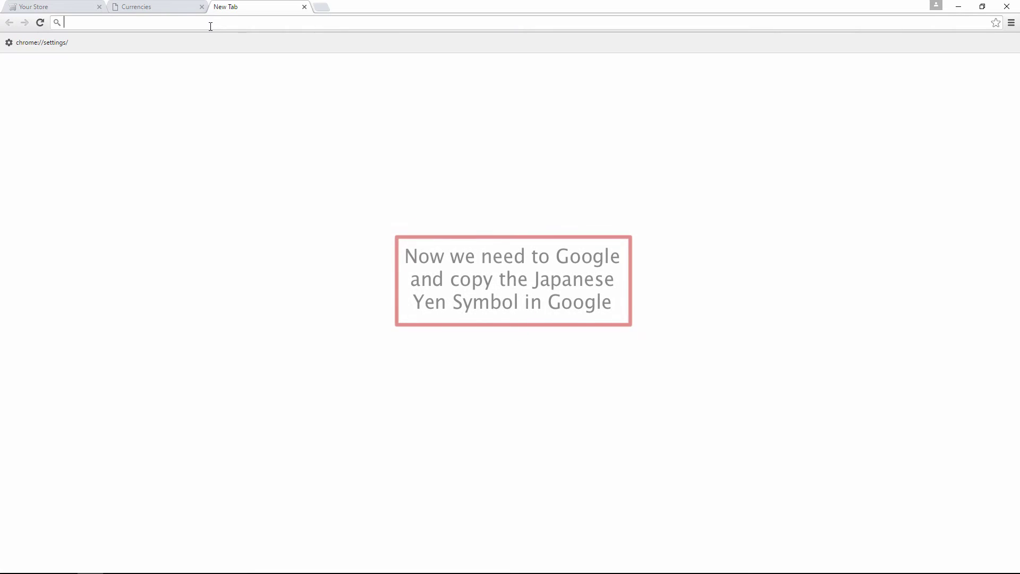
{"action": "key", "text": "ctrl+v"}
{"action": "type", "text": "s"}
{"action": "type", "text": "ymbol"}
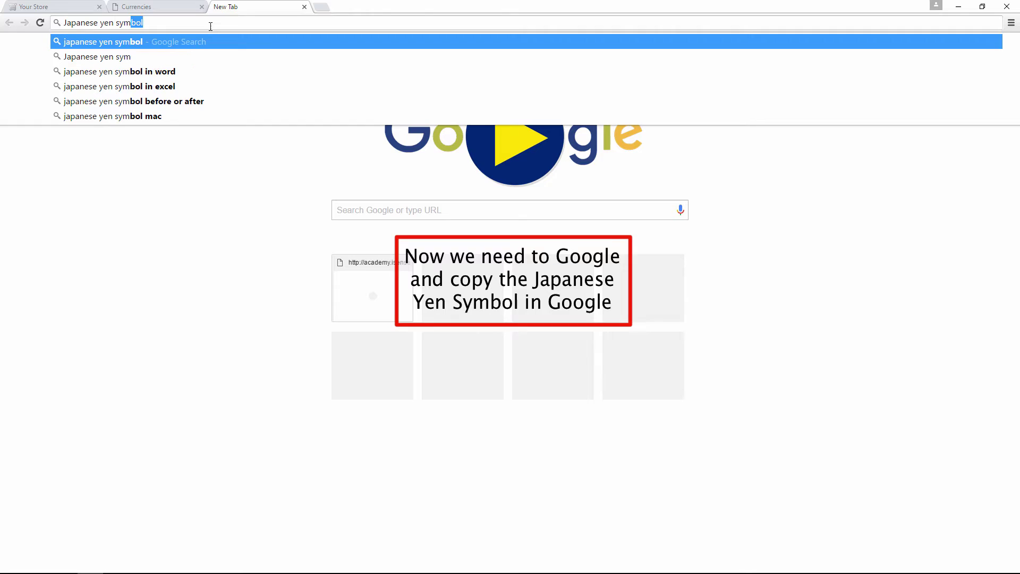
{"action": "key", "text": "Return"}
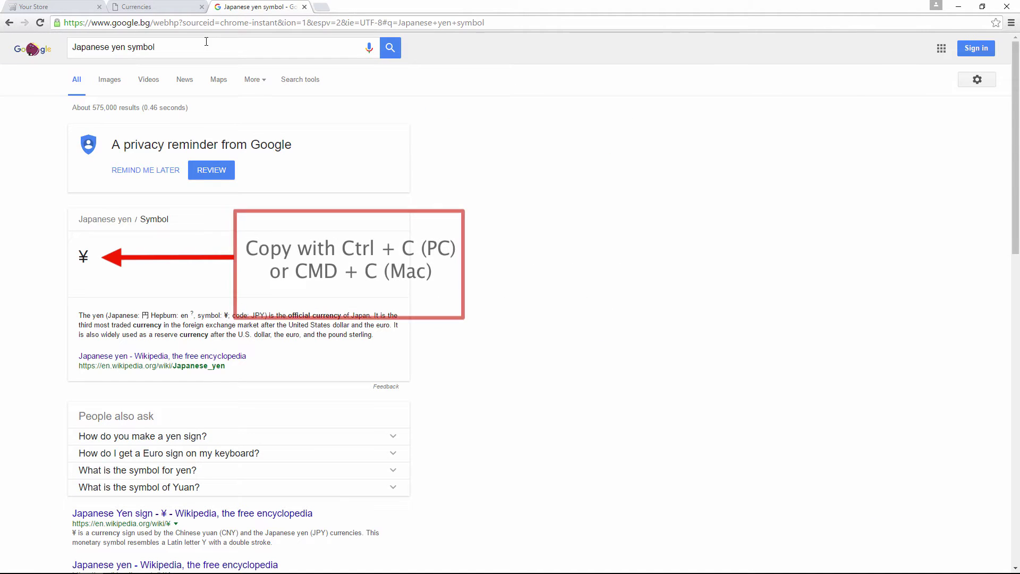
{"action": "left_click_drag", "start_coordinate": [101, 252], "coordinate": [78, 255]}
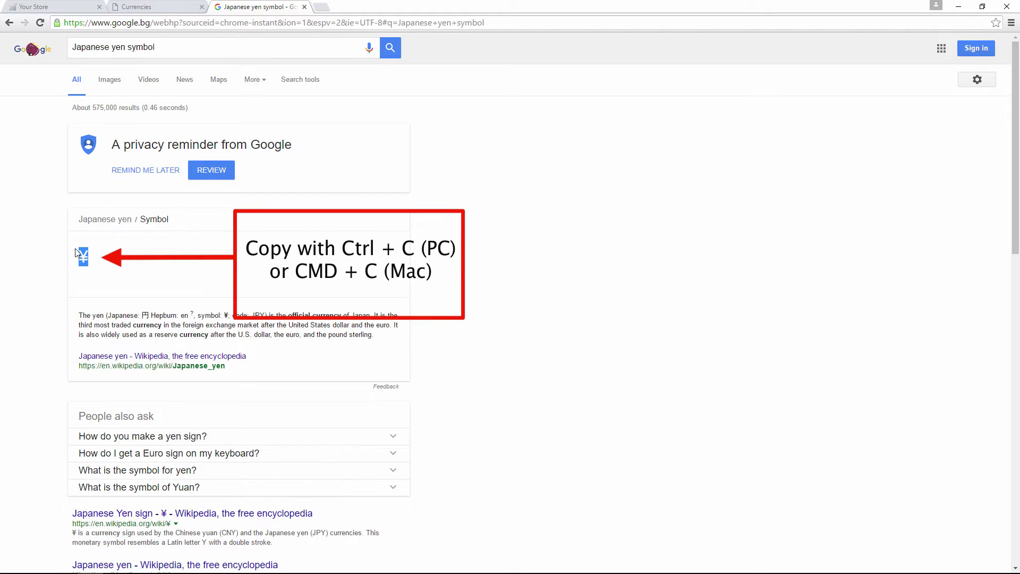
{"action": "key", "text": "ctrl+shift+Tab"}
- Enter ¥ as Symbol Left and 2 as Decimal Places for the yen
{"action": "left_click", "coordinate": [216, 213]}
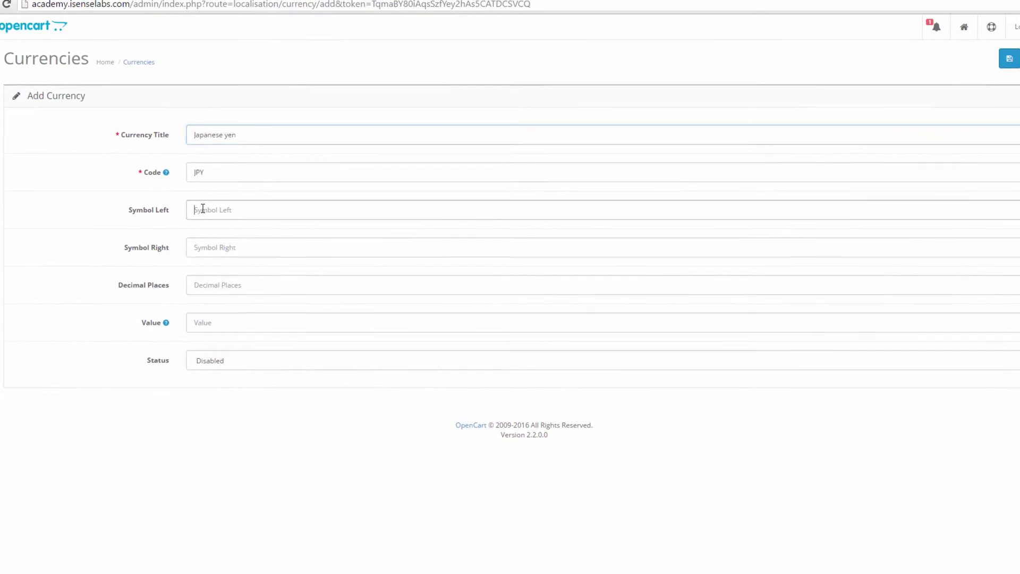
{"action": "key", "text": "ctrl+v"}
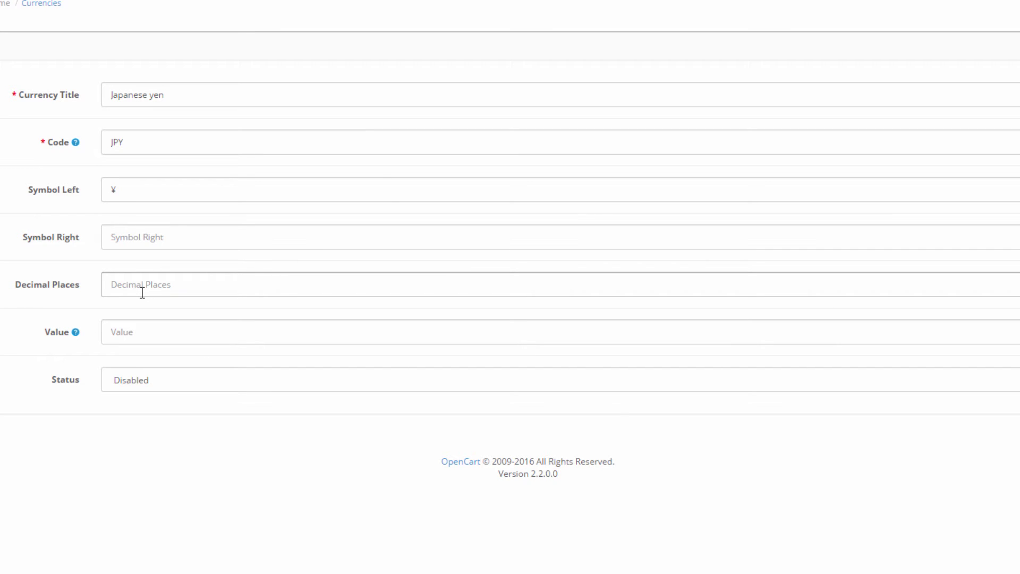
{"action": "type", "text": "2"}
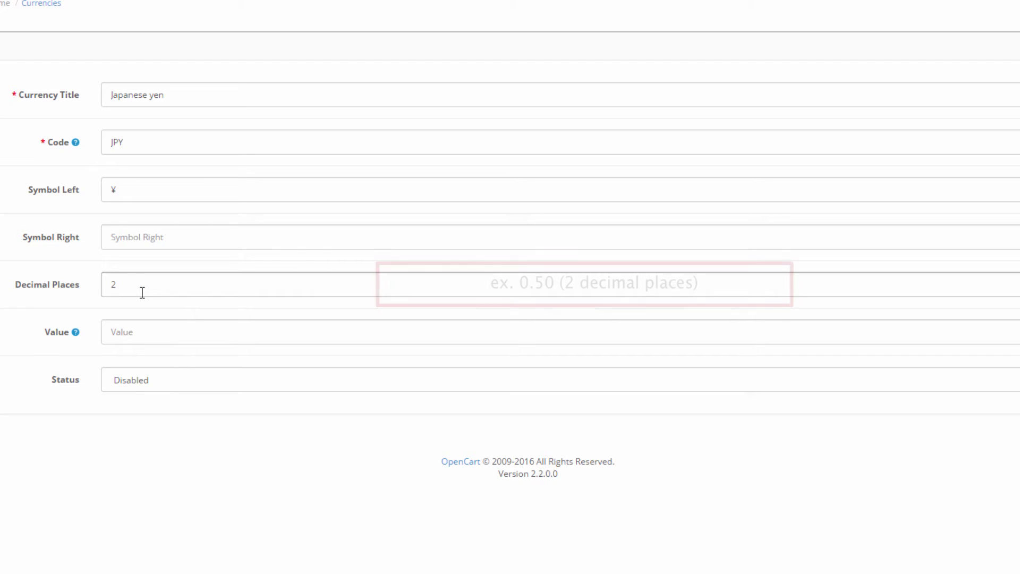
- Enter 100.27 in the Value field as the yen rate per US dollar
{"action": "left_click", "coordinate": [137, 331]}
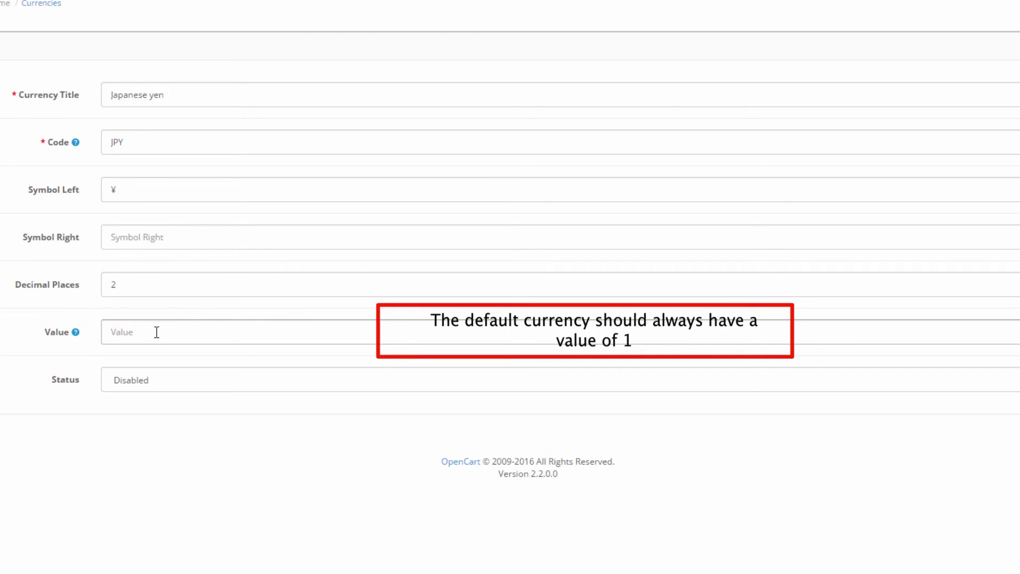
{"action": "left_click", "coordinate": [157, 332]}
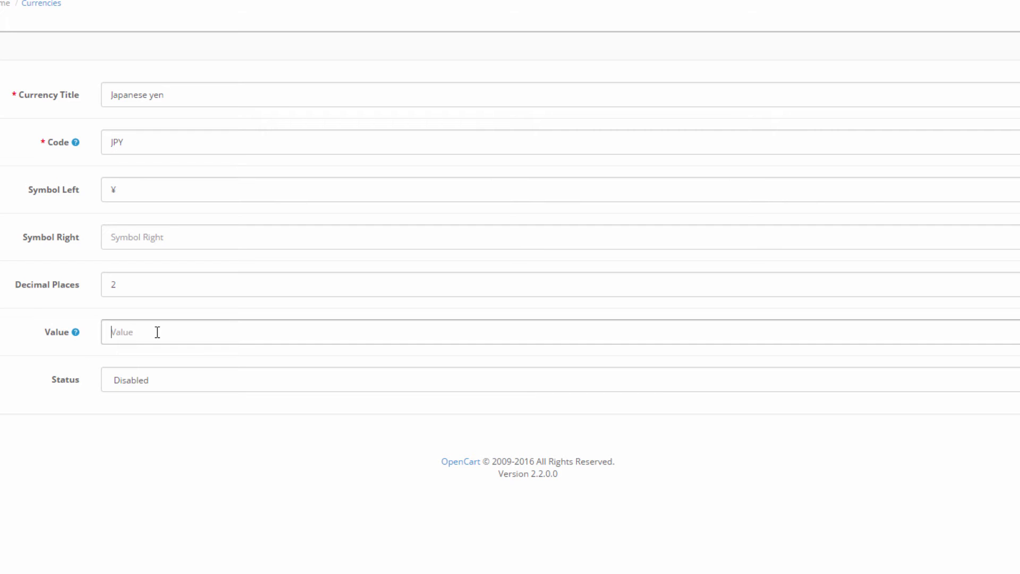
{"action": "type", "text": "100.27"}
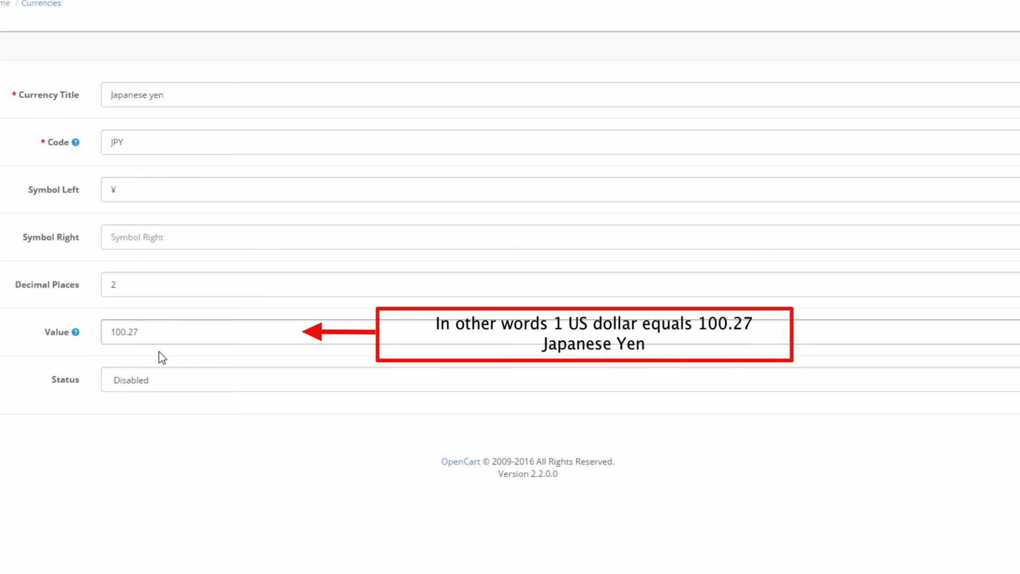
{"action": "left_click", "coordinate": [158, 352]}
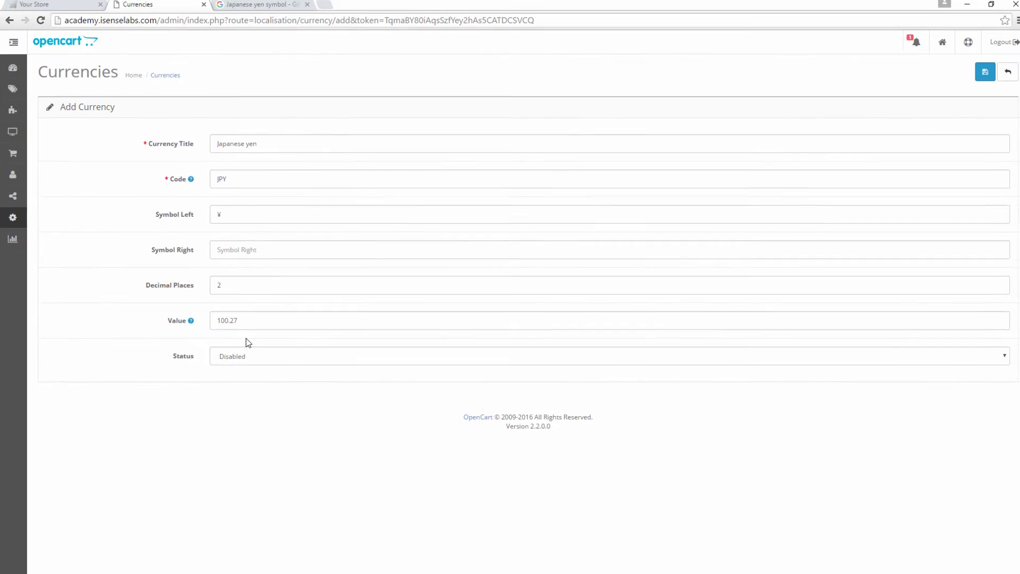
- Open the Currencies list in a separate tab to check the existing entries
{"action": "mouse_move", "coordinate": [21, 219]}
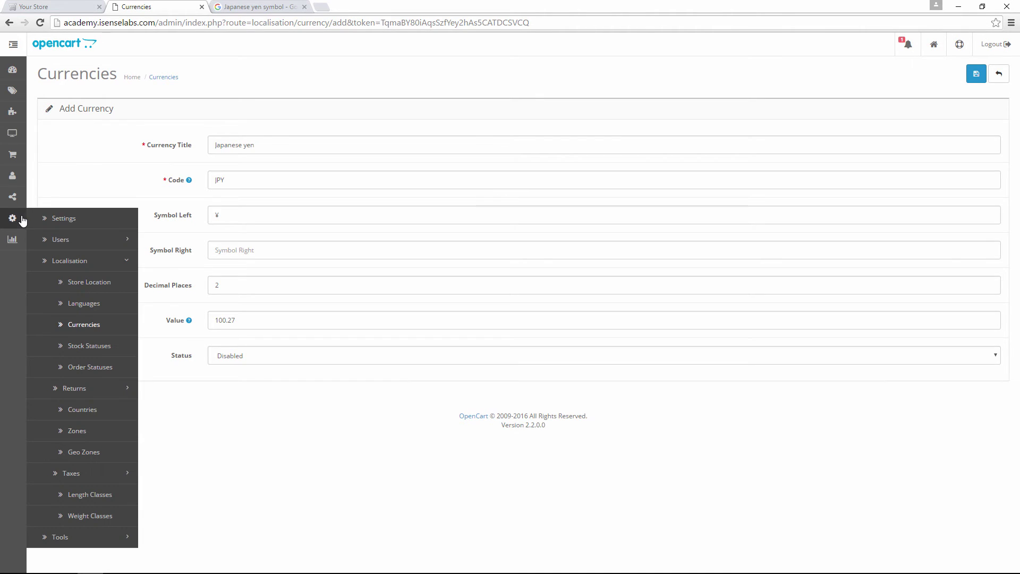
{"action": "middle_click", "coordinate": [74, 322]}
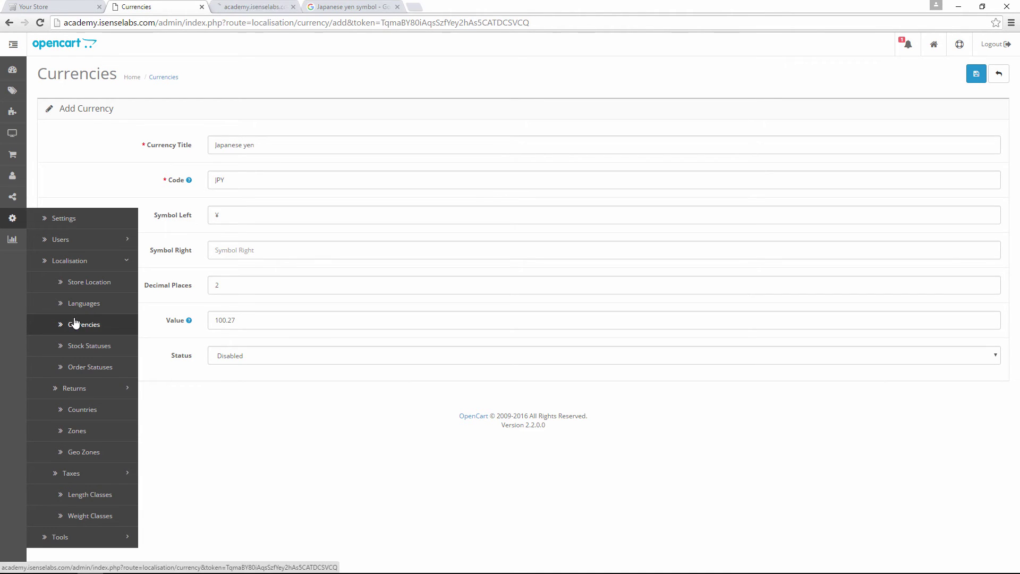
{"action": "left_click", "coordinate": [255, 7]}
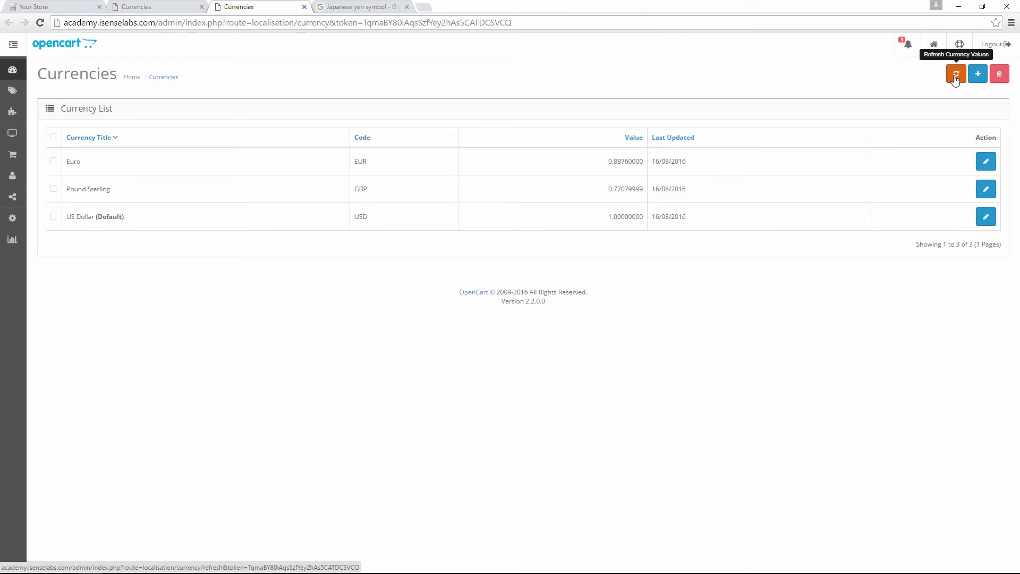
- Set the Japanese yen Status to Enabled and save the currency
{"action": "left_click", "coordinate": [150, 5]}
{"action": "left_click", "coordinate": [233, 355]}
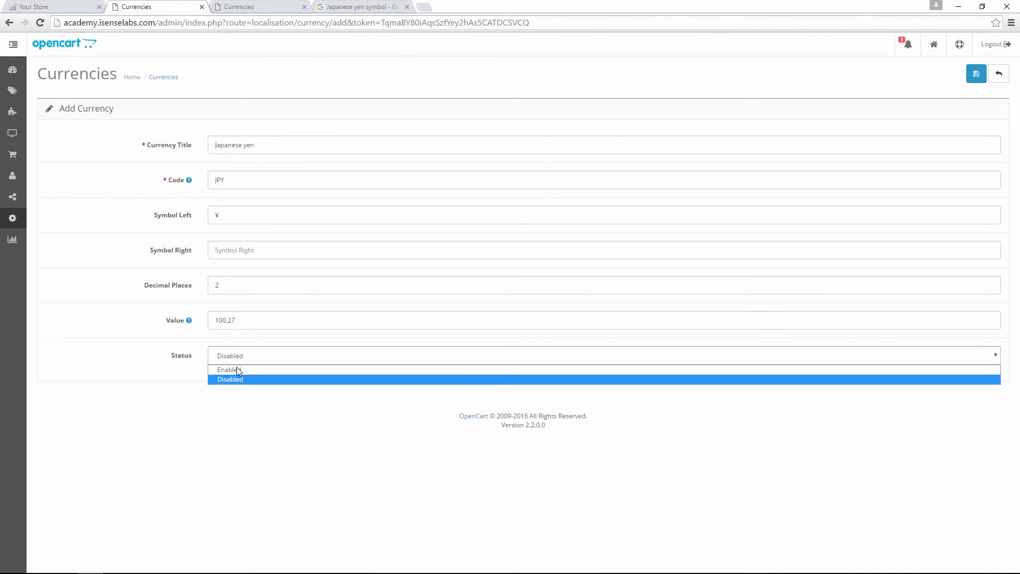
{"action": "left_click", "coordinate": [237, 367]}
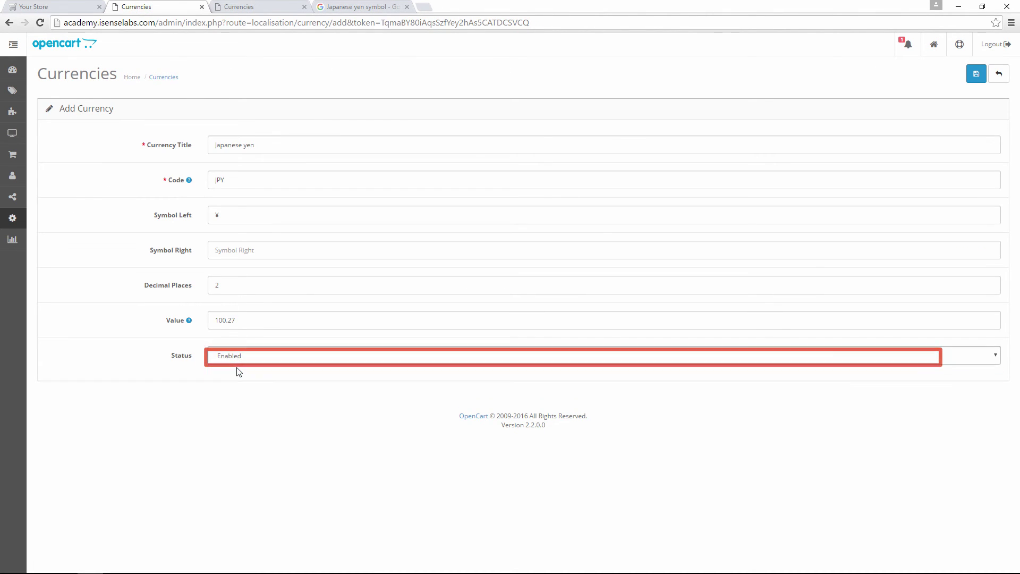
{"action": "left_click", "coordinate": [975, 75]}
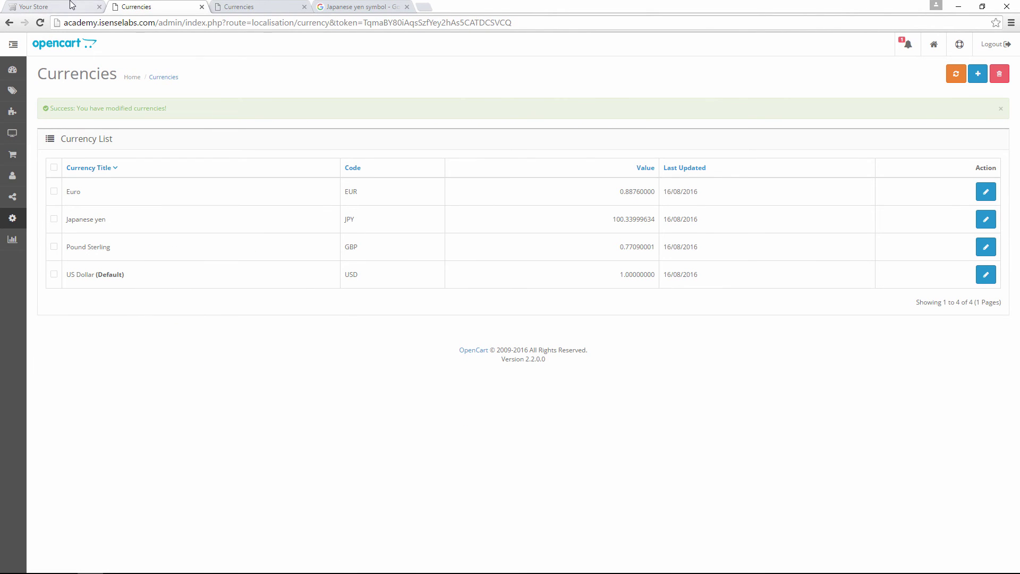
{"action": "left_click", "coordinate": [71, 5]}
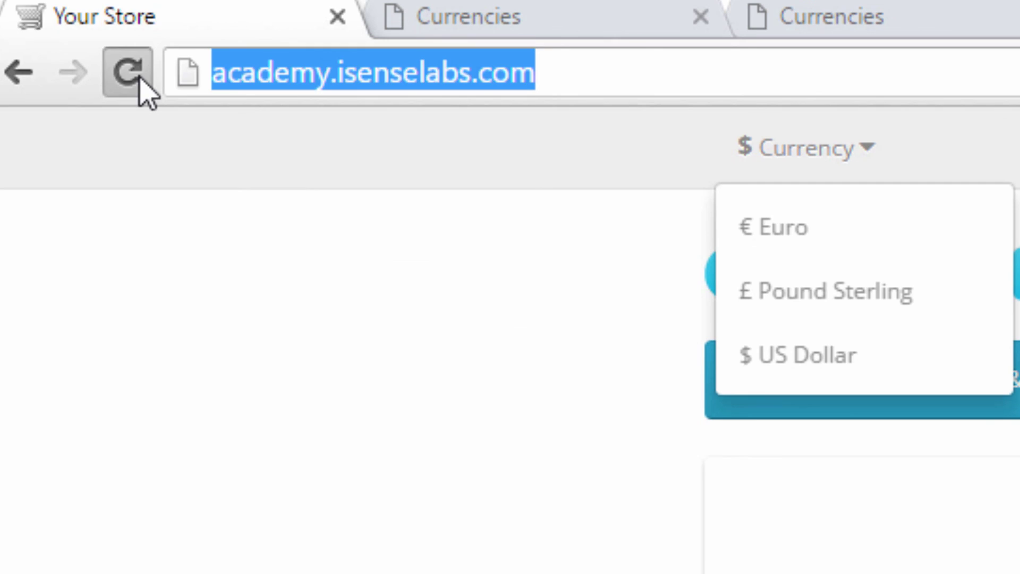
- Reload the storefront and choose Japanese yen, showing MacBook at ¥60,404.68
{"action": "left_click", "coordinate": [139, 80]}
{"action": "left_click", "coordinate": [813, 149]}
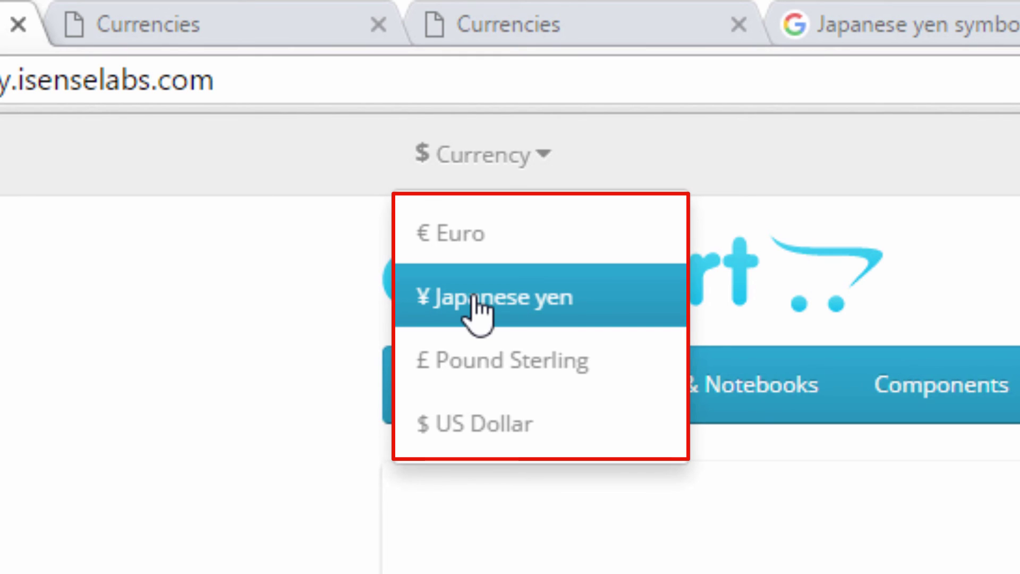
{"action": "left_click", "coordinate": [542, 311]}
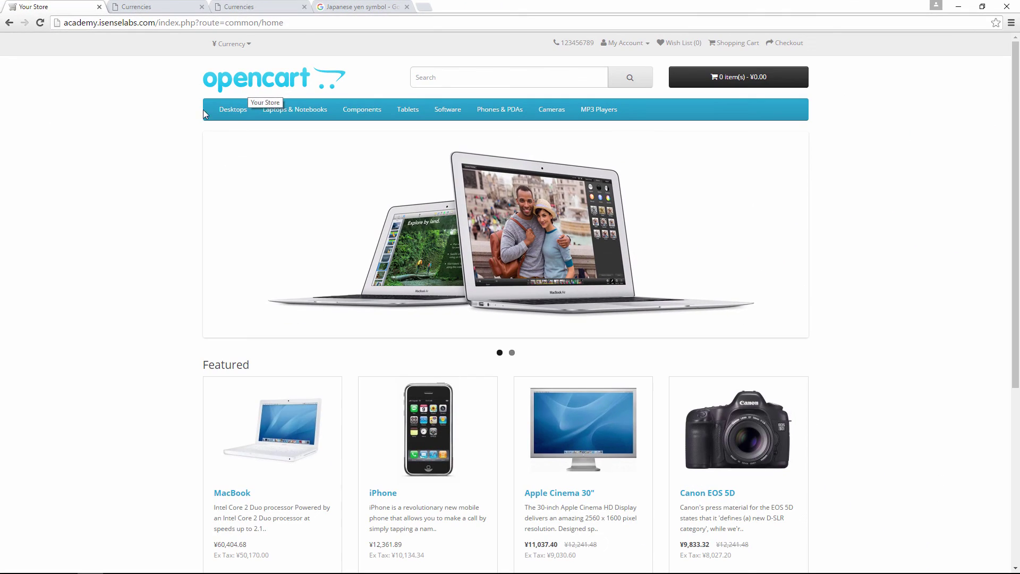
{"action": "scroll", "coordinate": [164, 235], "scroll_direction": "down", "scroll_amount": 1}
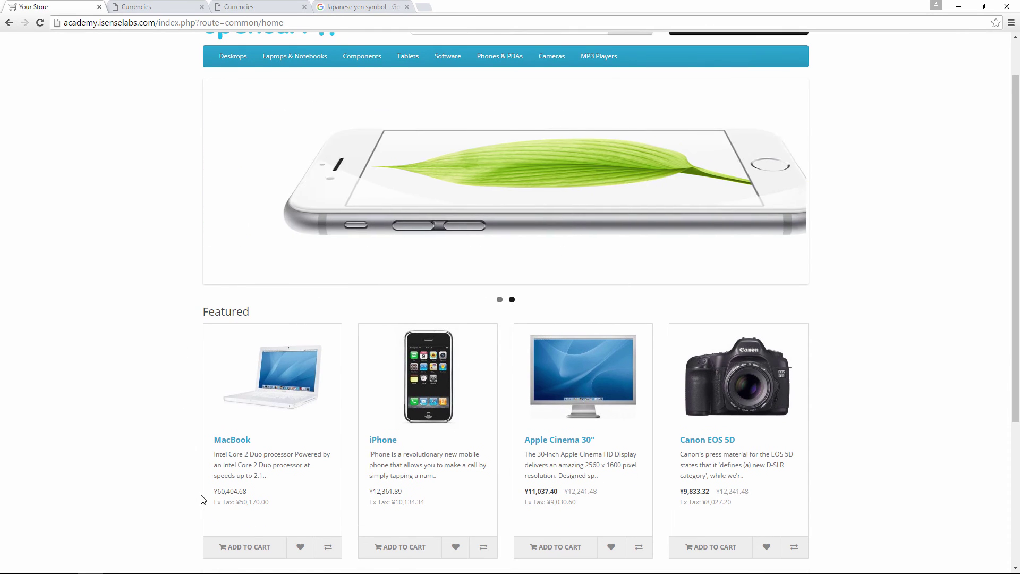